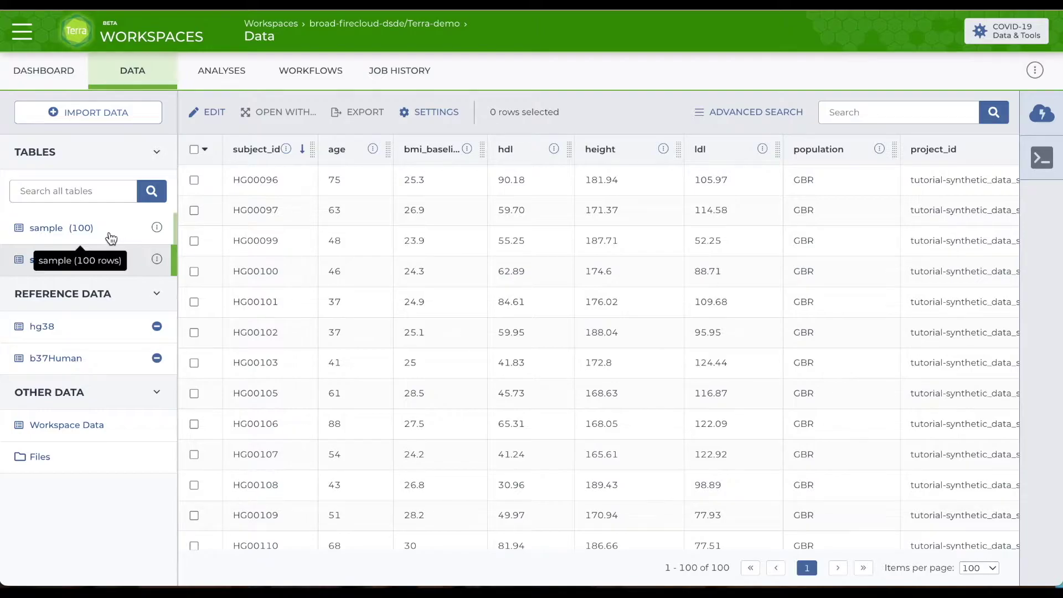
View the sample table and return to the subject table.
click(58, 232)
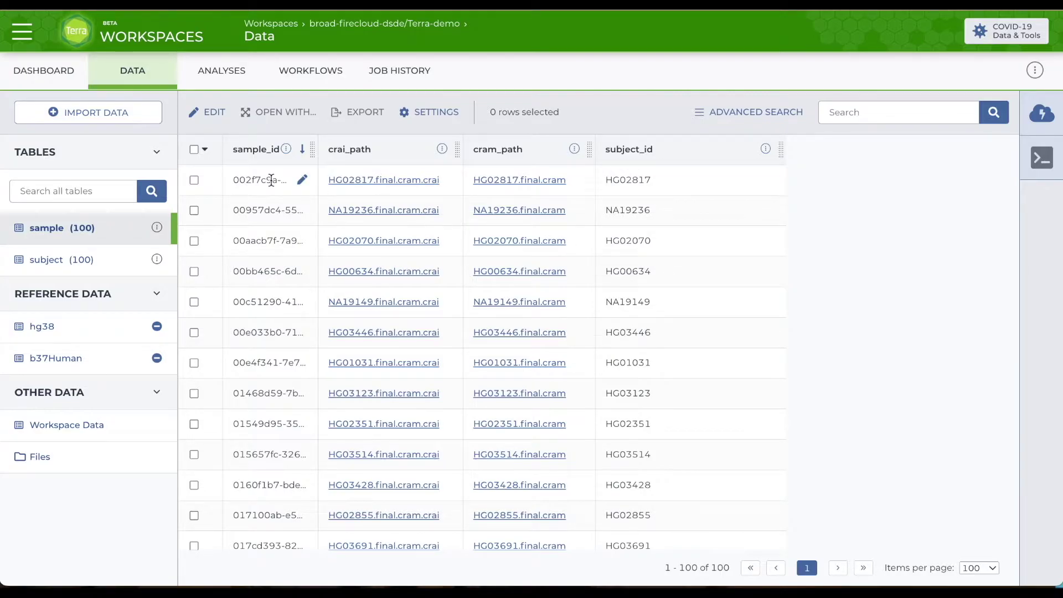
click(53, 264)
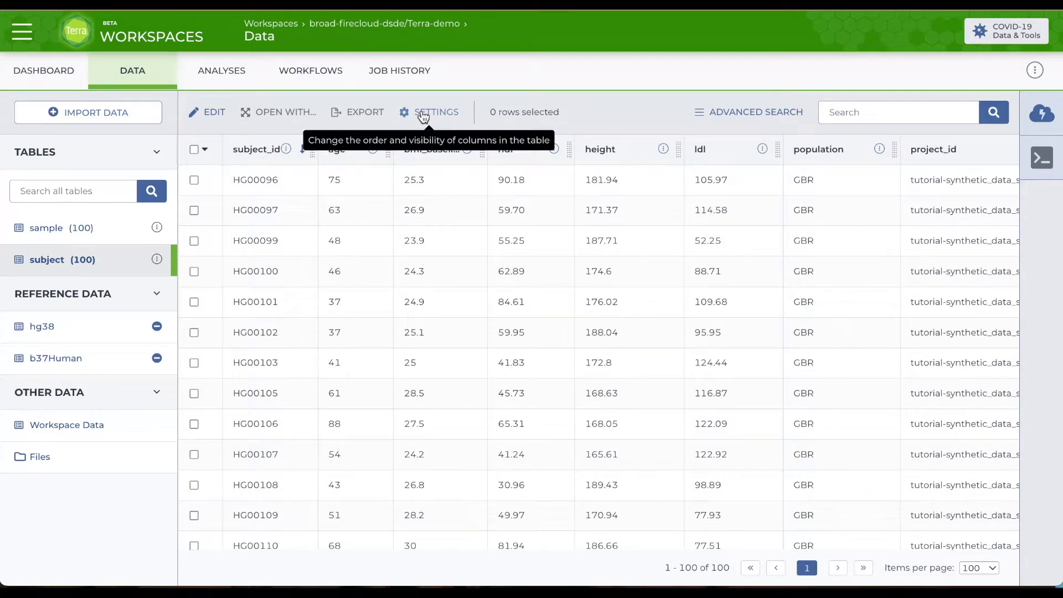
Hide the bmi_baseline, project_id, project_name and release_date columns in the subject table, and narrow the population column slightly.
click(421, 110)
click(309, 119)
click(310, 216)
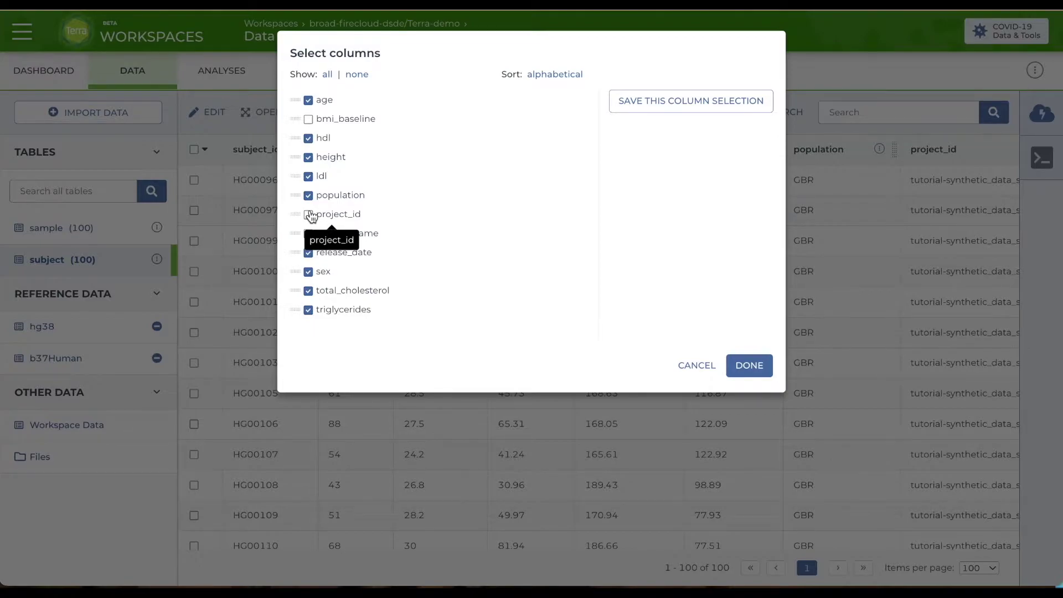
click(308, 253)
click(745, 365)
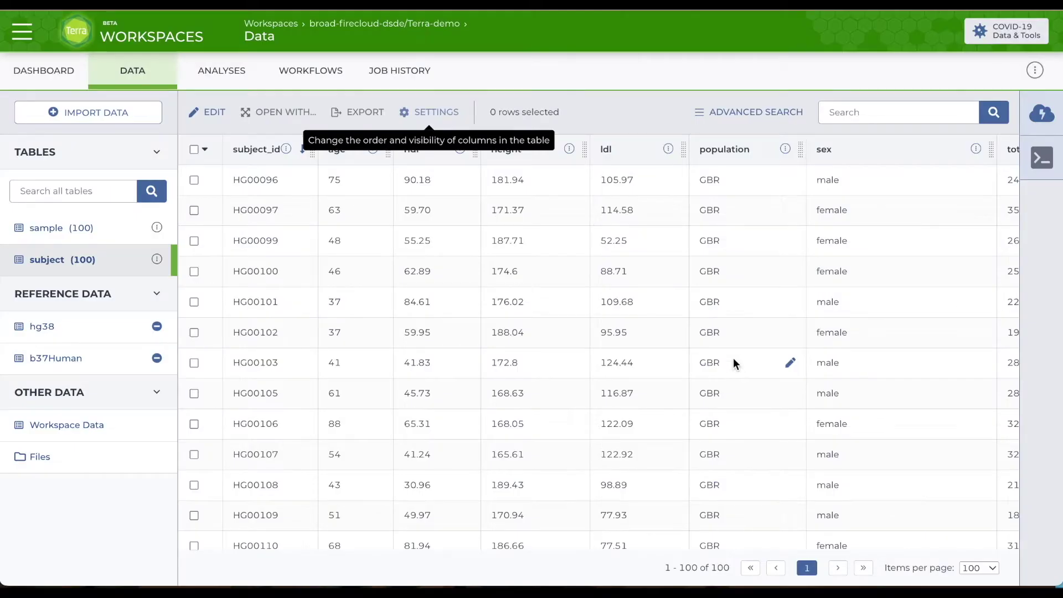
drag(803, 151, 790, 153)
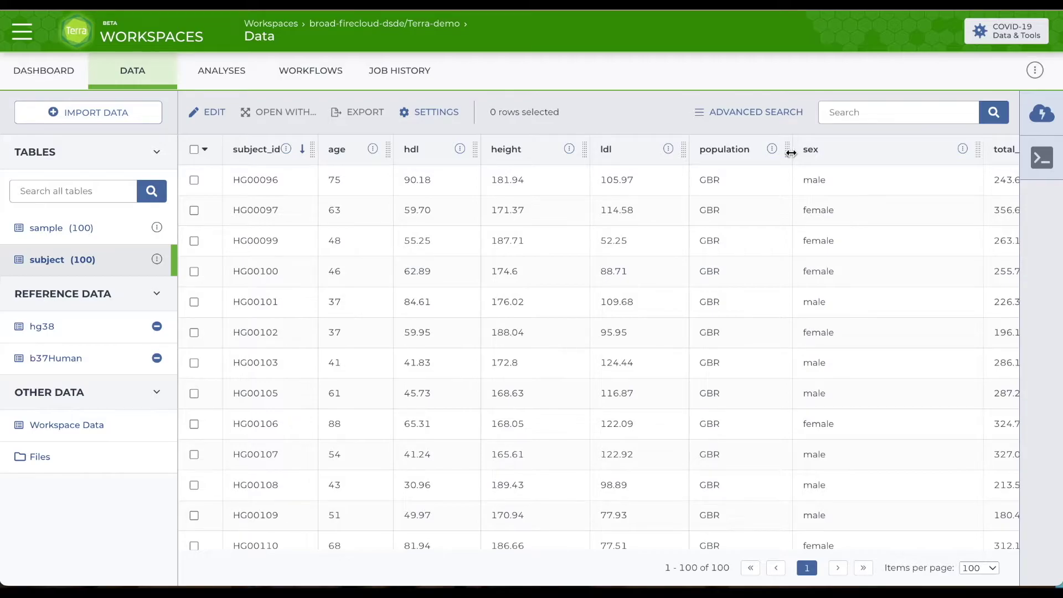
Examine the subject table's column settings, advanced search logic, add-row and add-column commands, and the age column's sort and edit options.
click(437, 116)
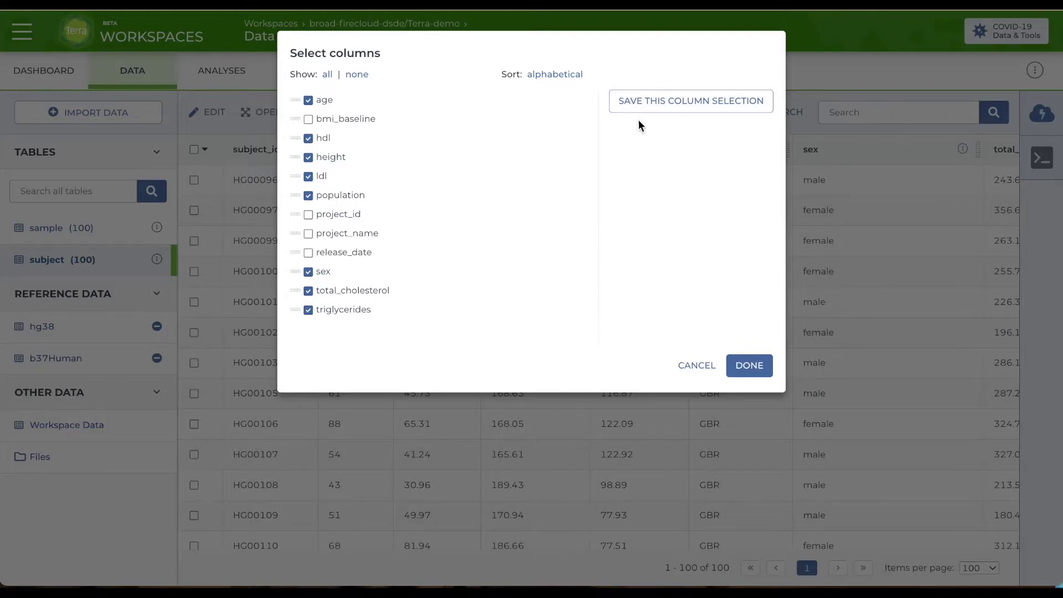
click(700, 372)
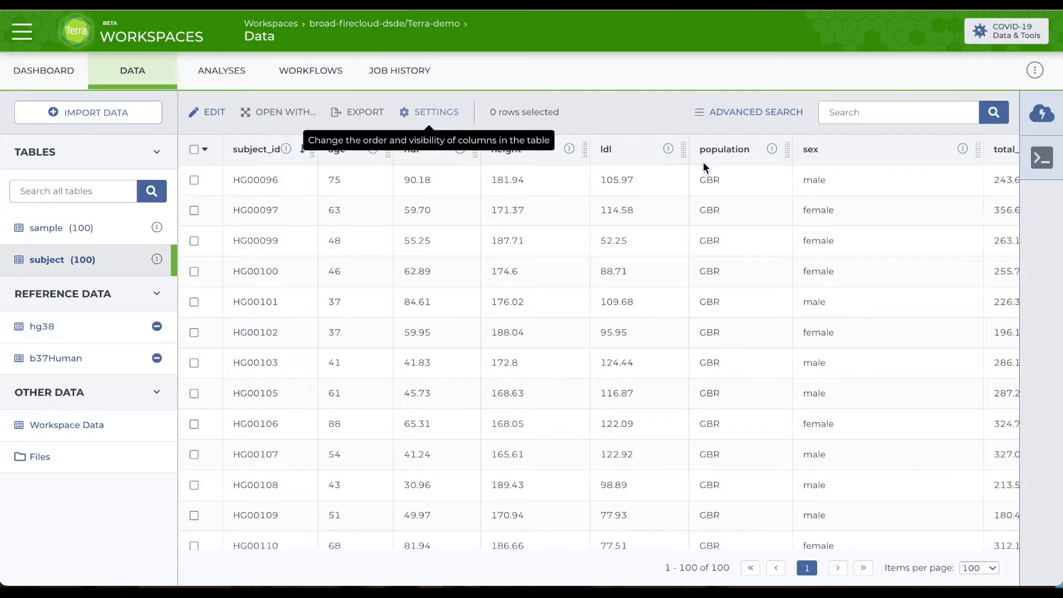
click(842, 112)
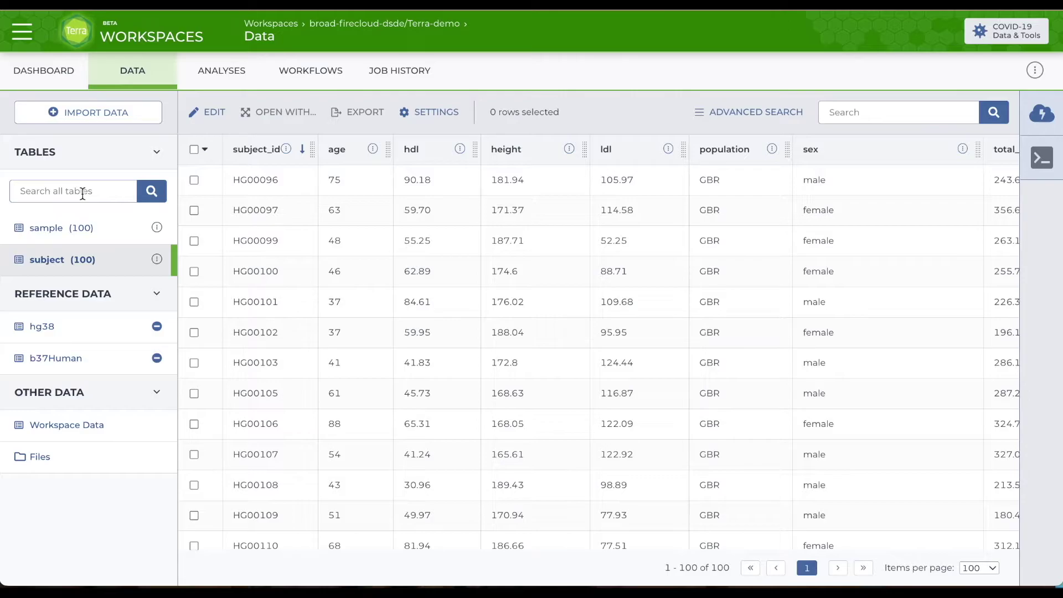
click(718, 117)
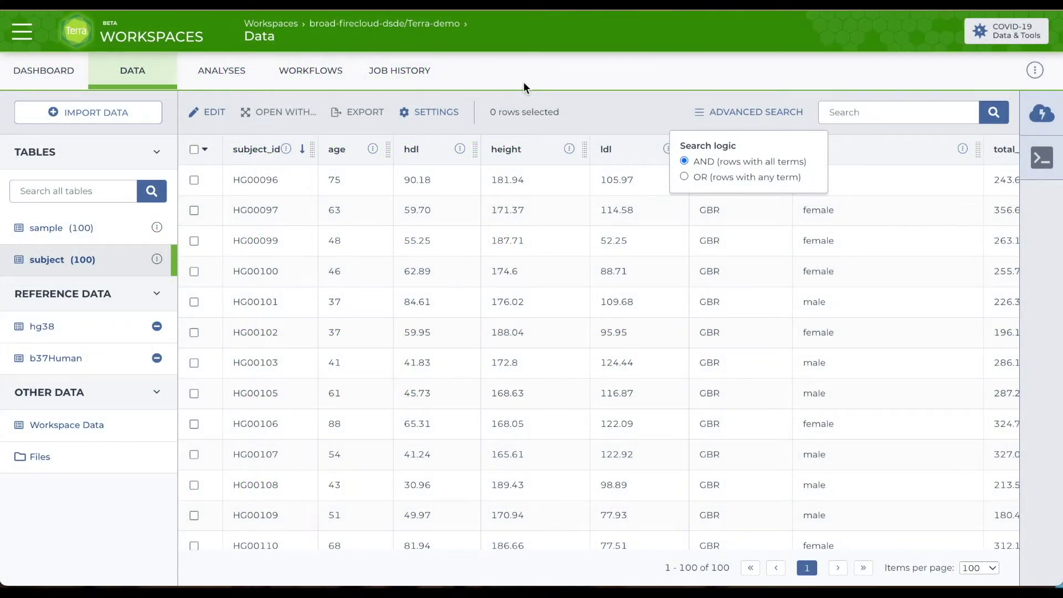
click(209, 115)
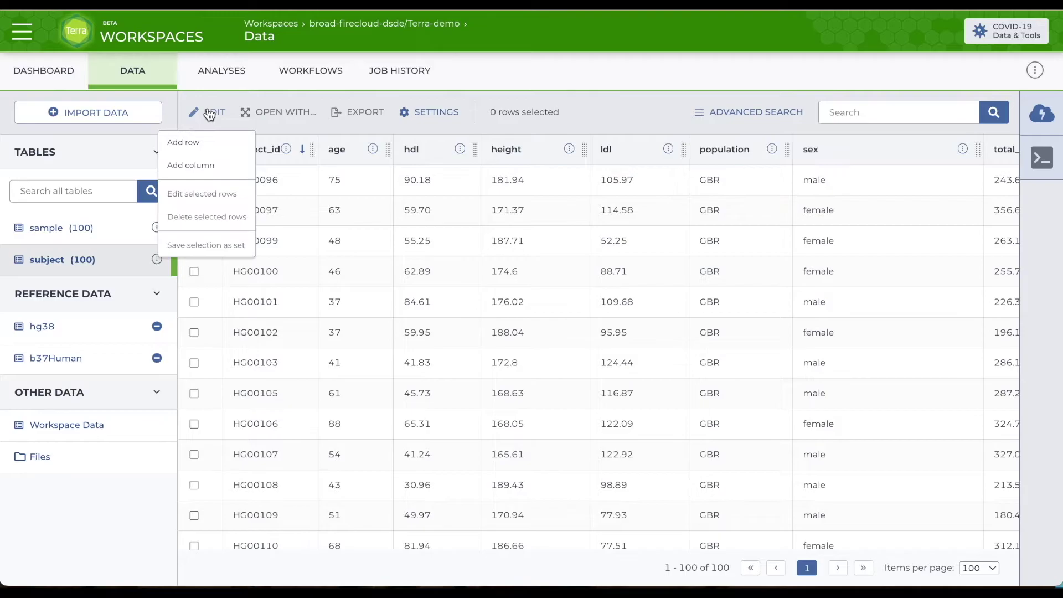
click(199, 165)
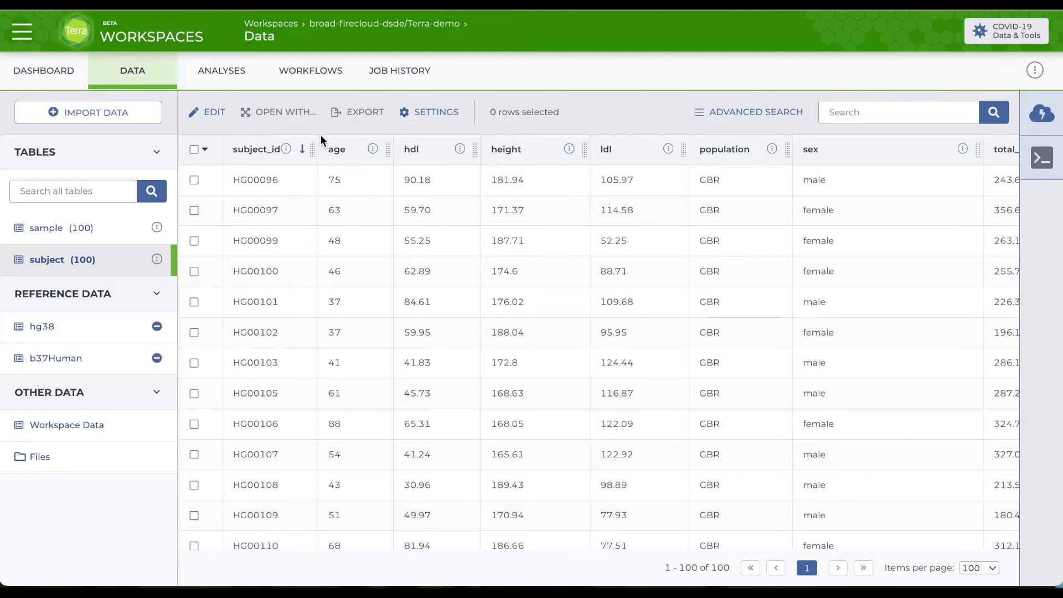
click(374, 151)
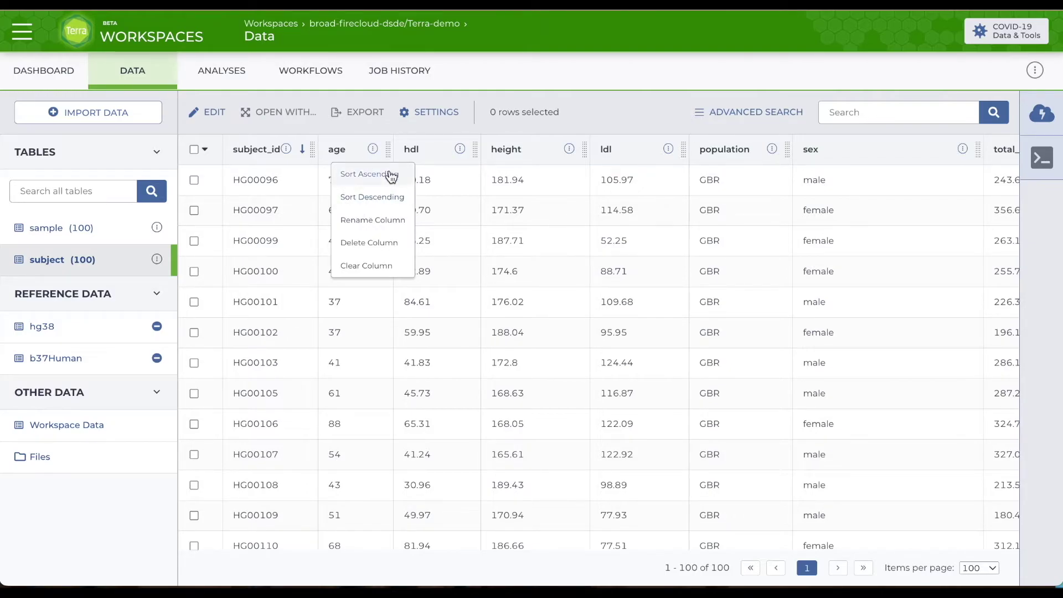
click(473, 79)
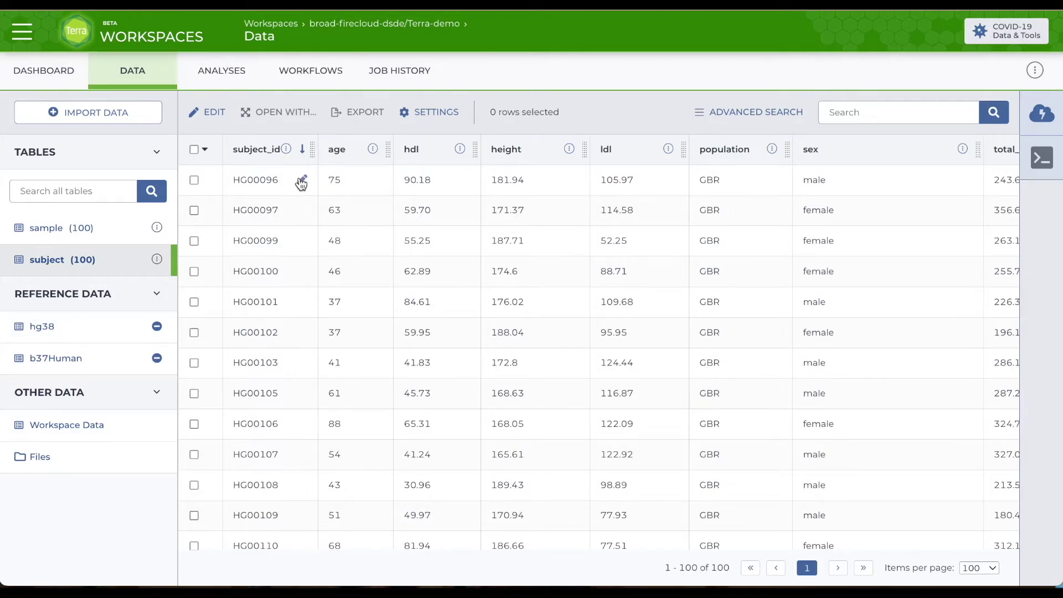
Select the rows for subjects HG00096, HG00097 and HG00099, and check the edit commands available for the selection.
click(194, 181)
click(194, 211)
click(194, 242)
click(214, 114)
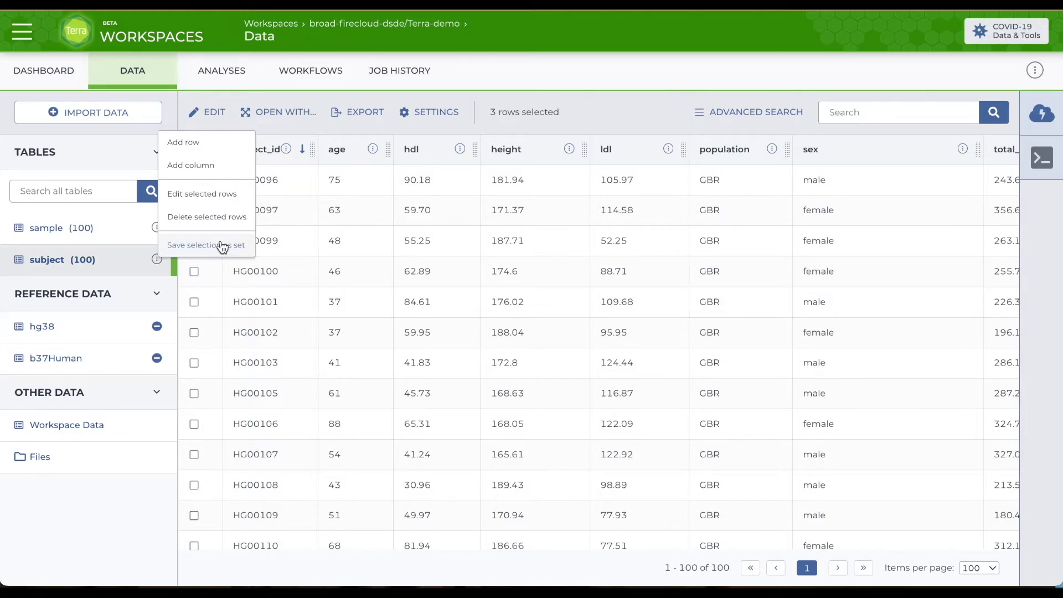
click(347, 177)
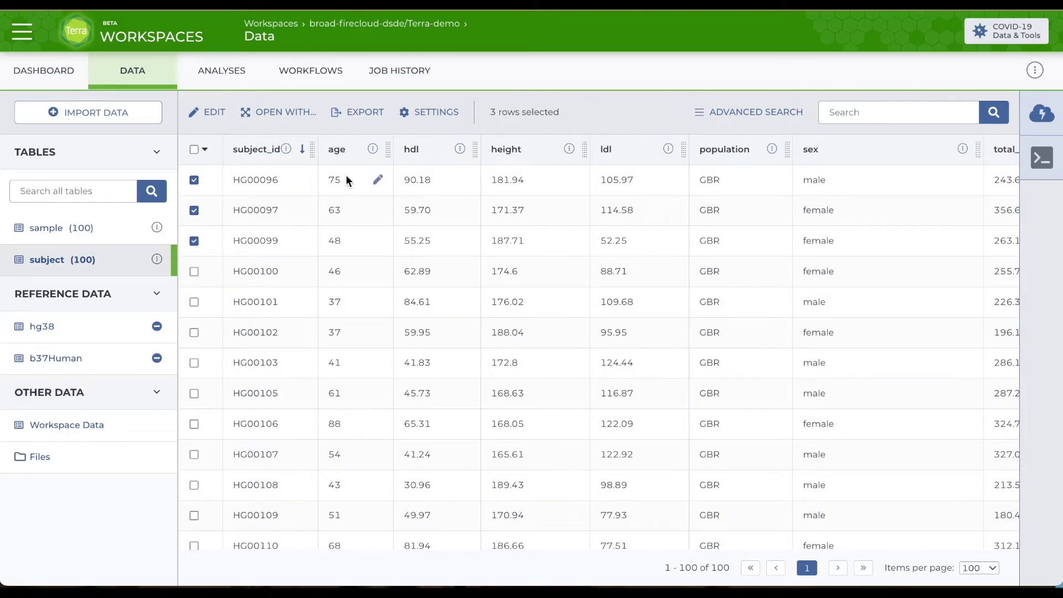
Examine the value editor for HG00096's age, the sample table's details, and the export and open-with options for the selected subjects.
click(380, 180)
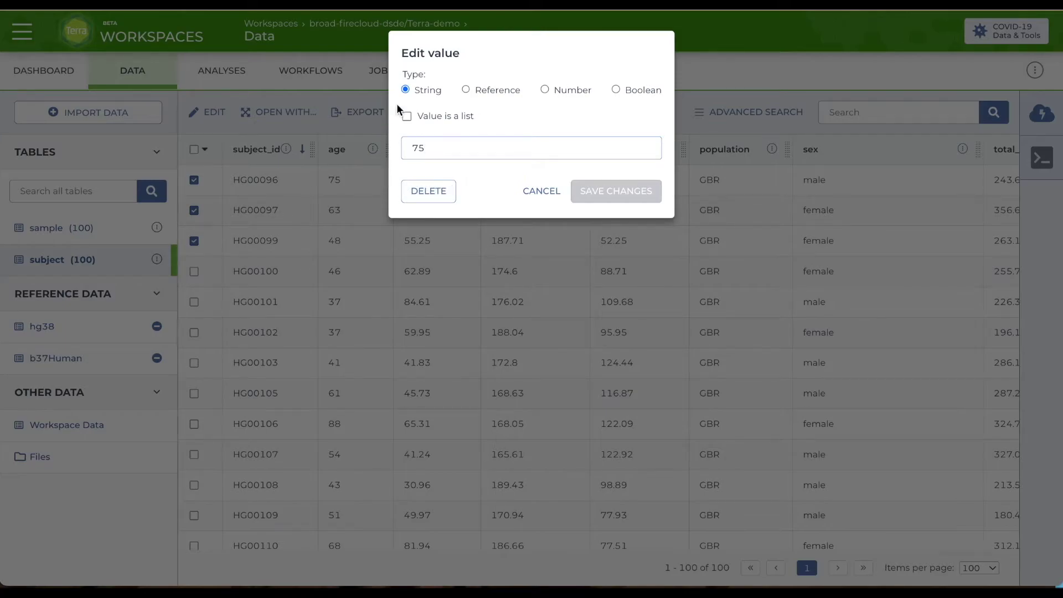
click(696, 48)
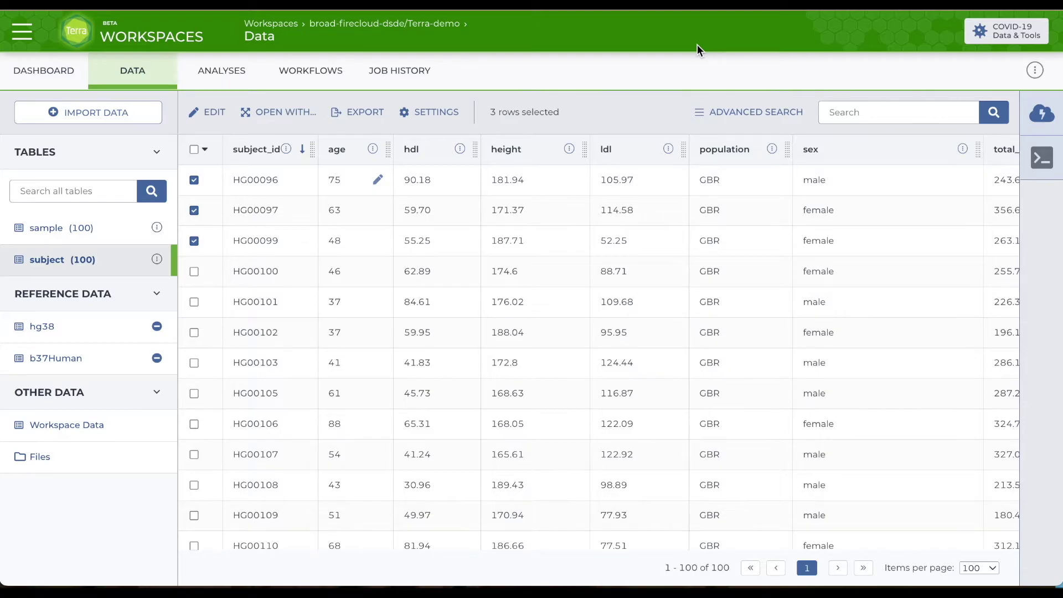
click(157, 229)
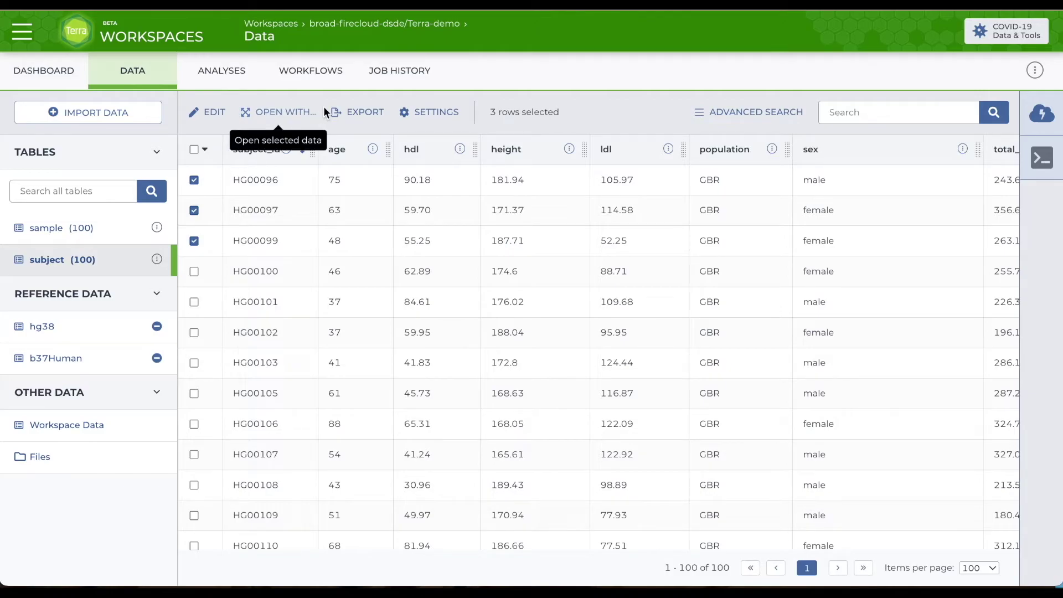
click(354, 114)
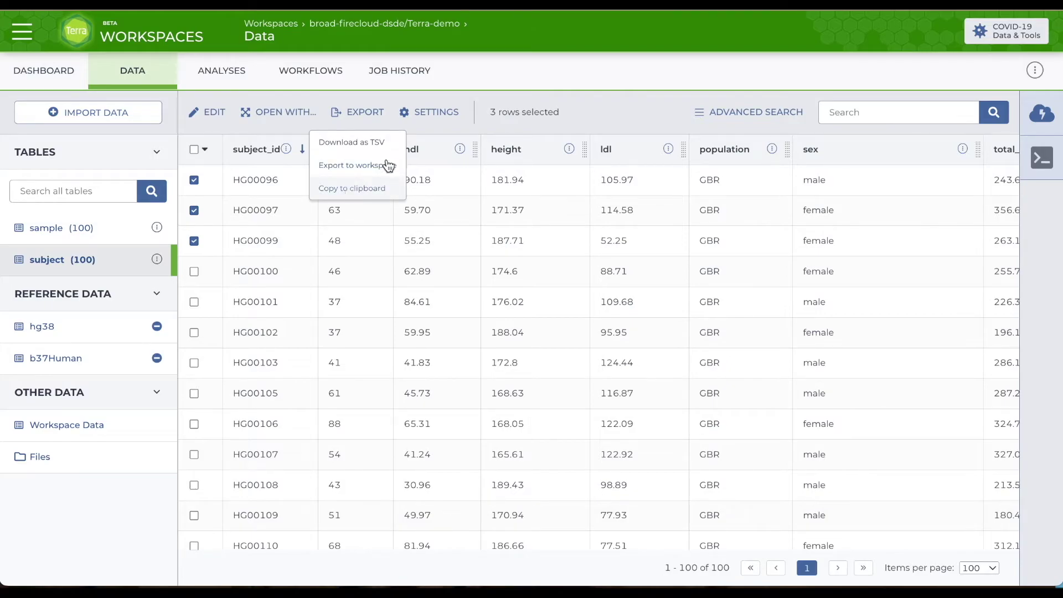
click(570, 67)
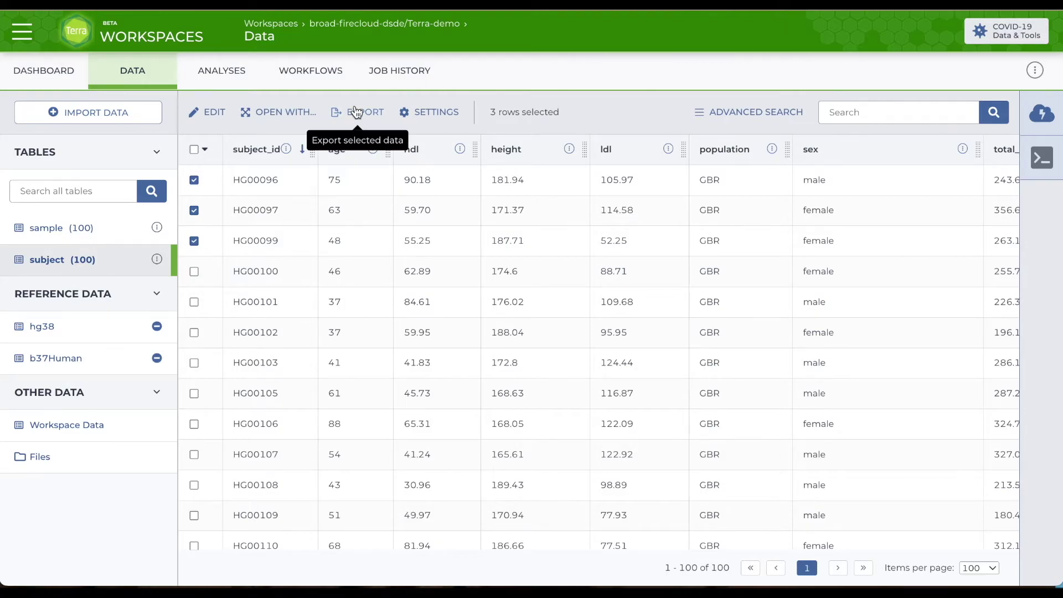
click(276, 116)
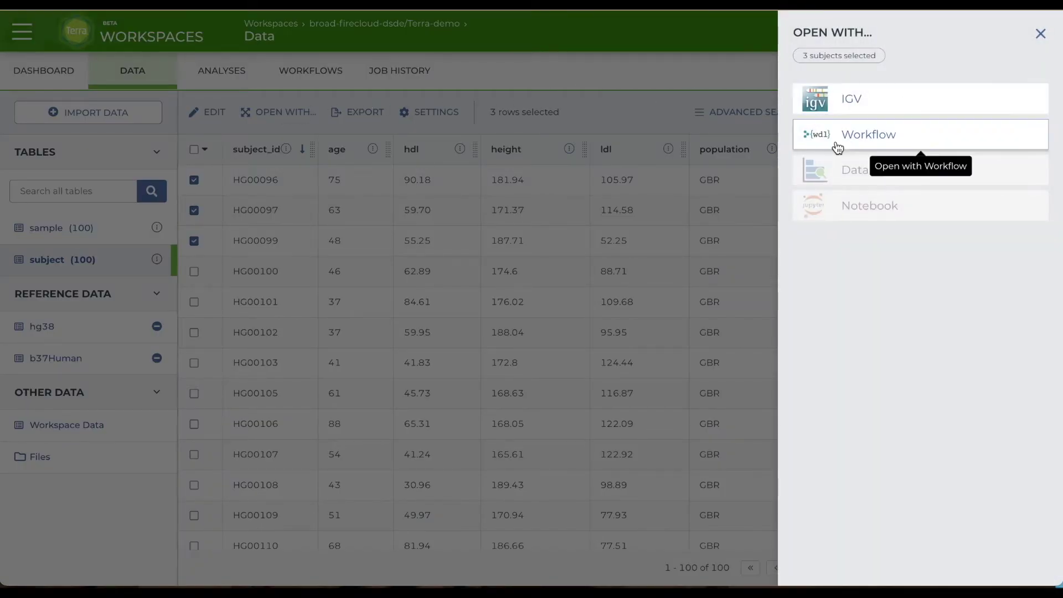
click(1040, 36)
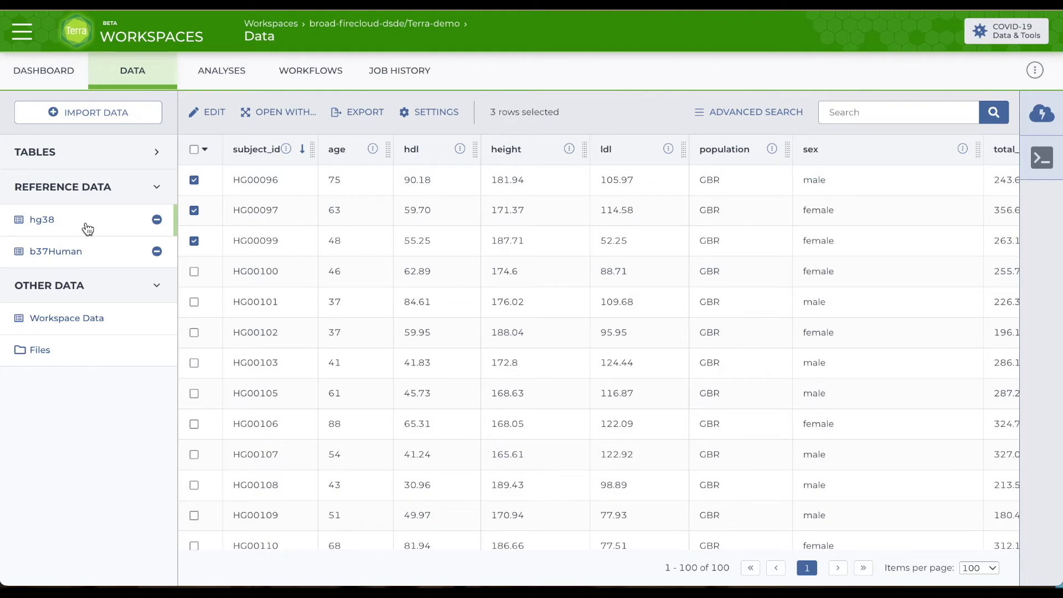
Examine the list of reference data that can be added to the workspace, without adding any.
click(83, 118)
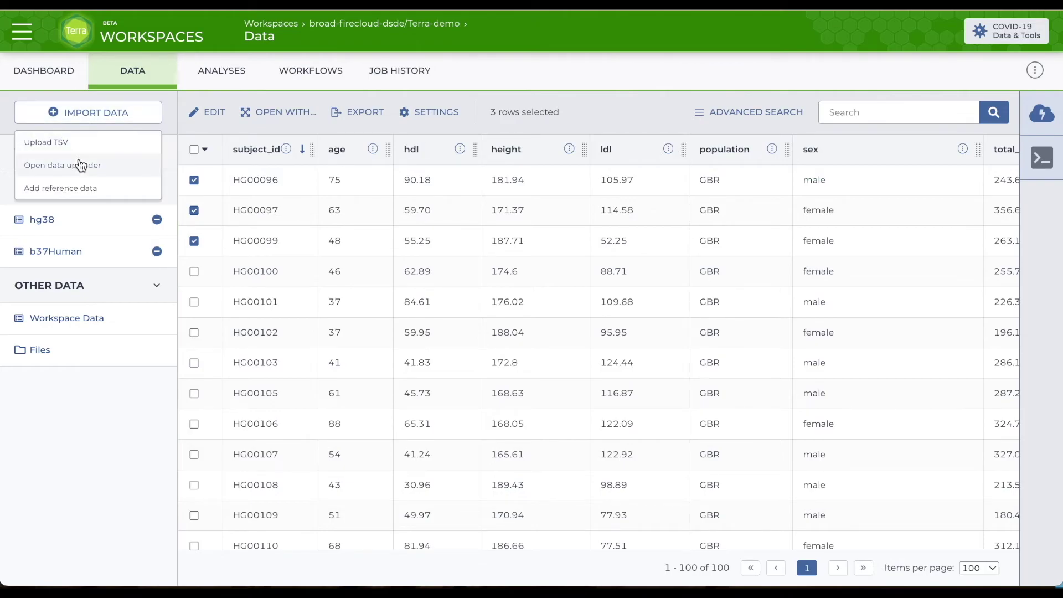
click(78, 188)
click(520, 76)
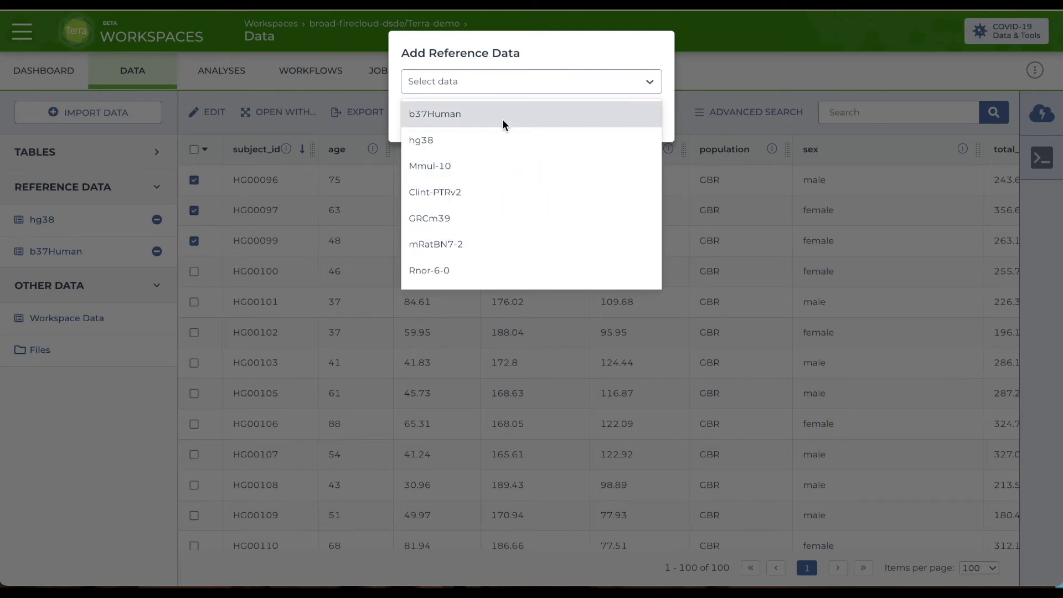
click(353, 49)
click(353, 48)
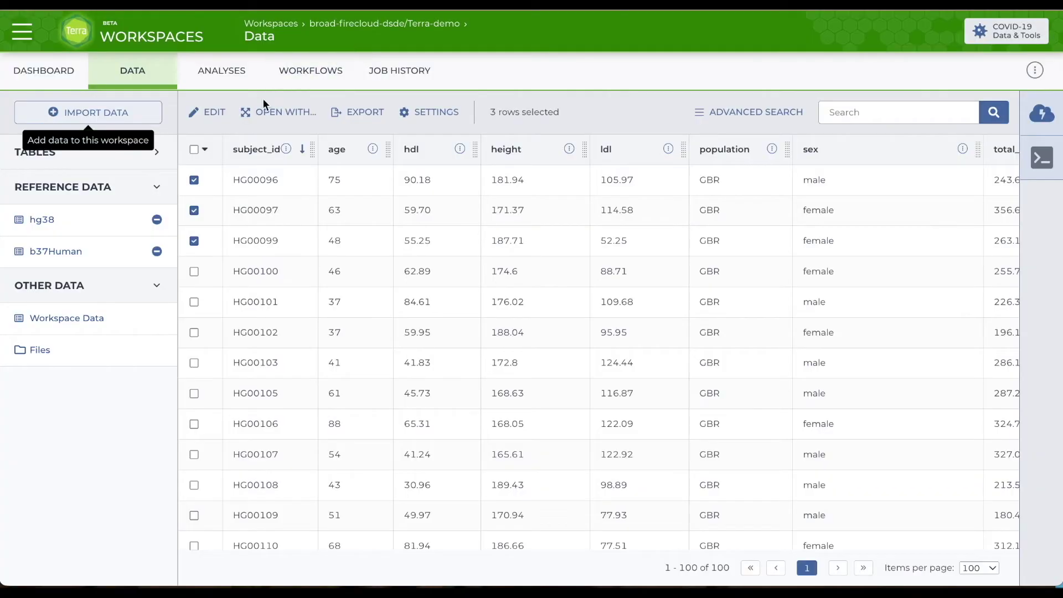
Collapse the reference data section, open the Workspace Data table and start a new entry with the type left as String.
click(158, 188)
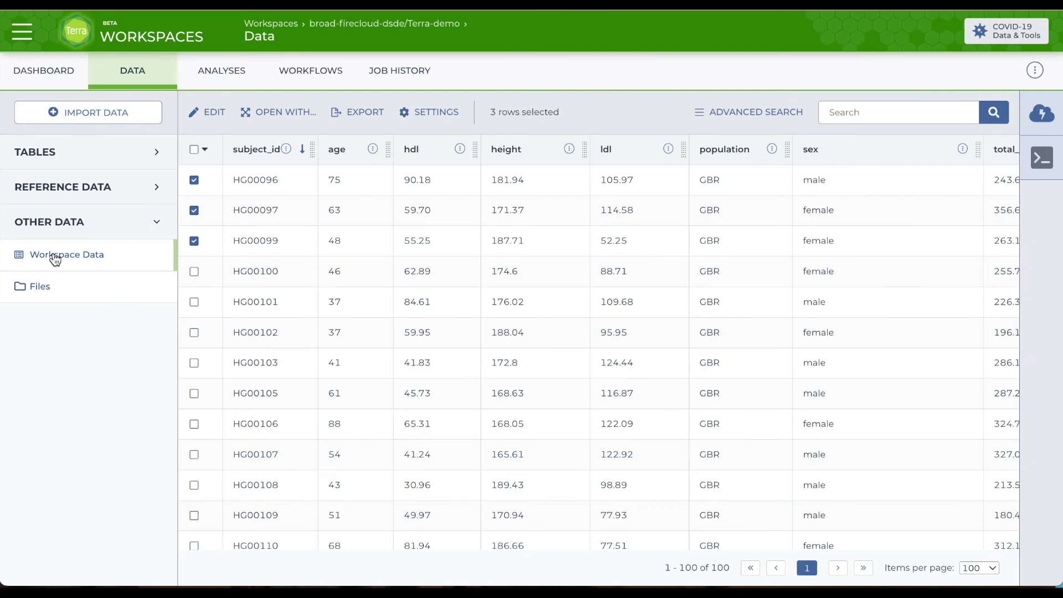
click(55, 258)
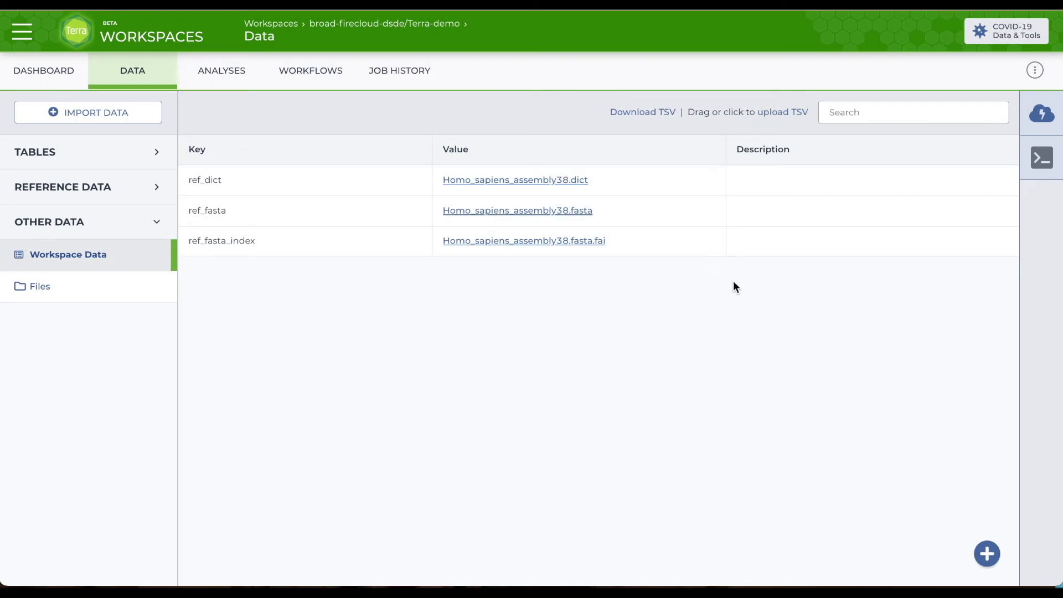
click(986, 556)
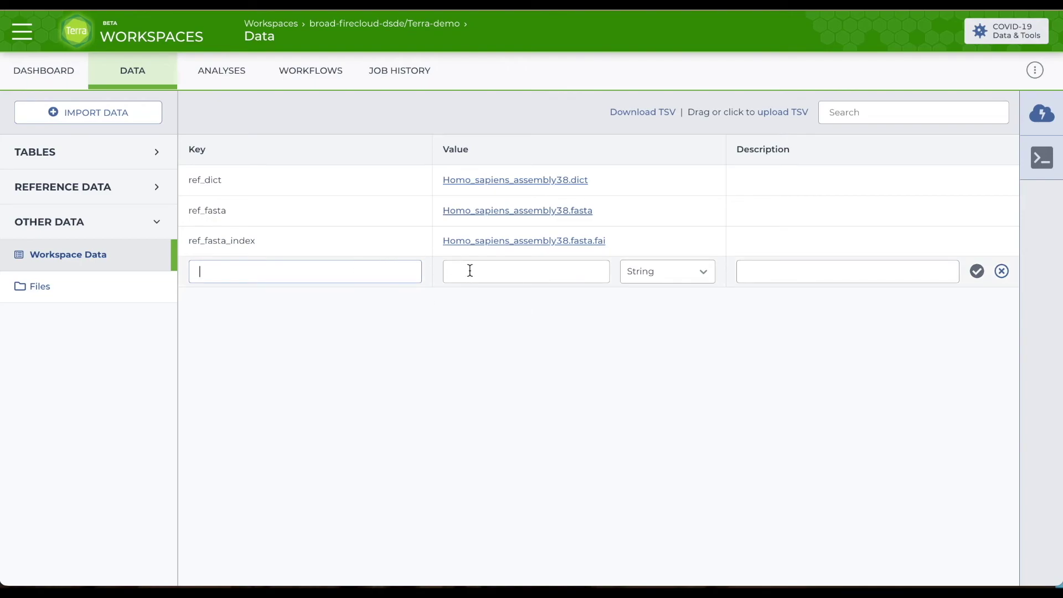
click(664, 277)
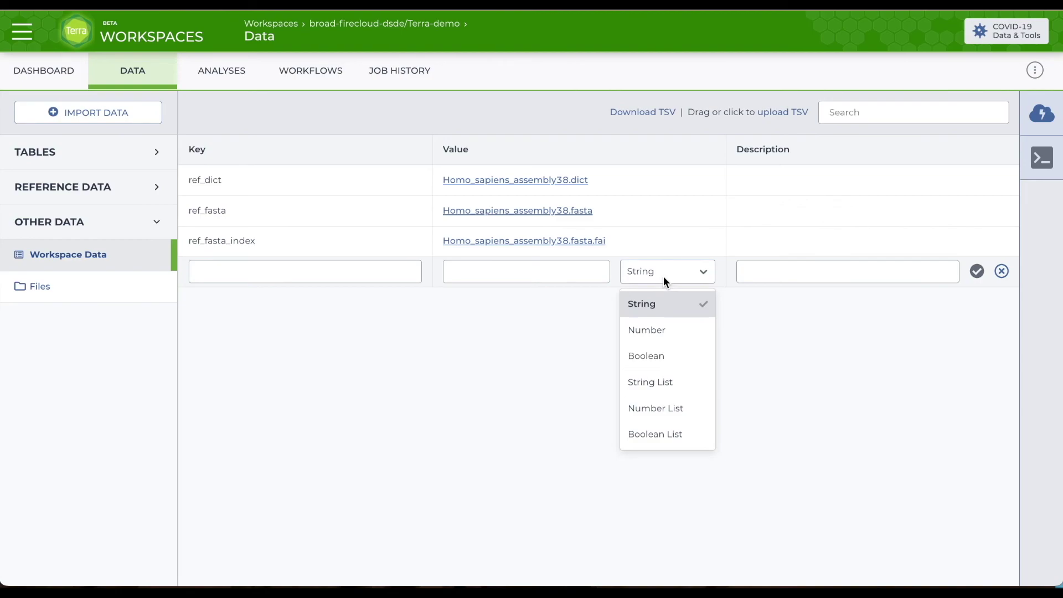
click(793, 268)
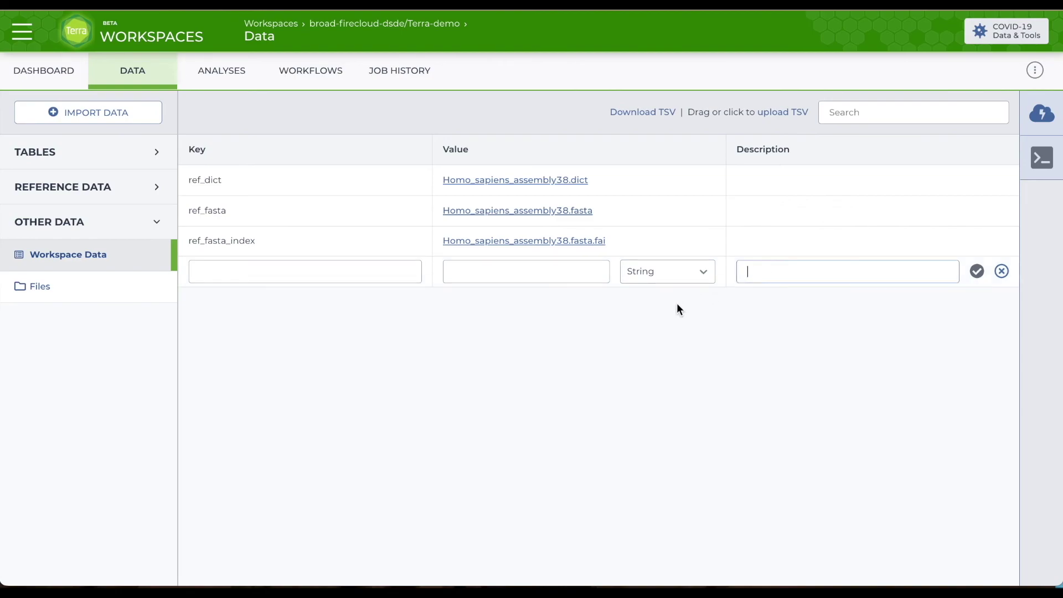